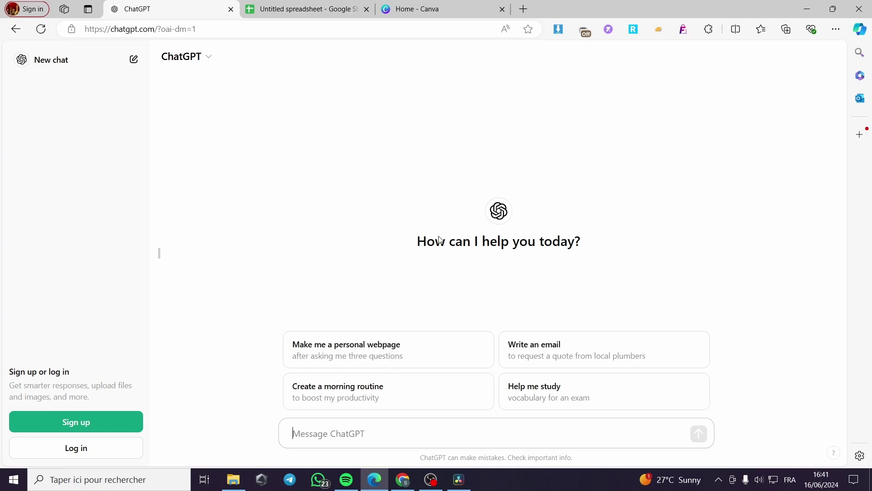
left_click(399, 10)
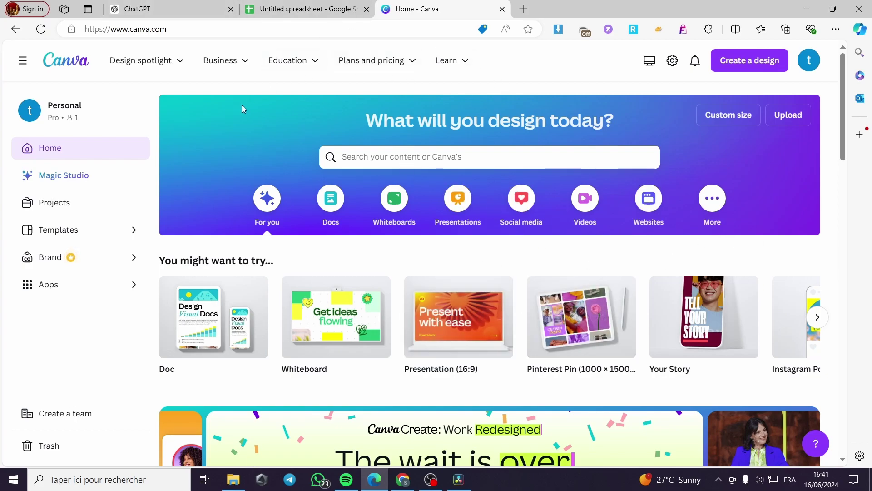
left_click(151, 12)
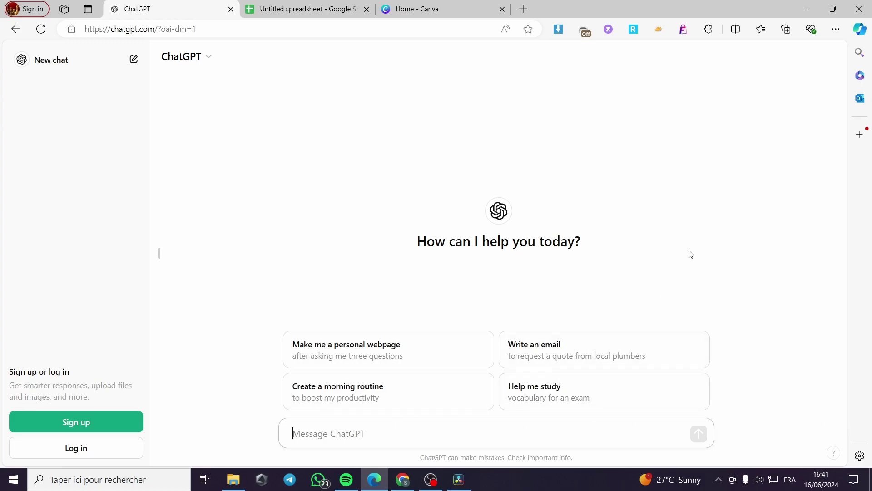
Send ChatGPT the prompt "write me a chapters about a course of affiliate marketing" and stay logged out.
type("write me a")
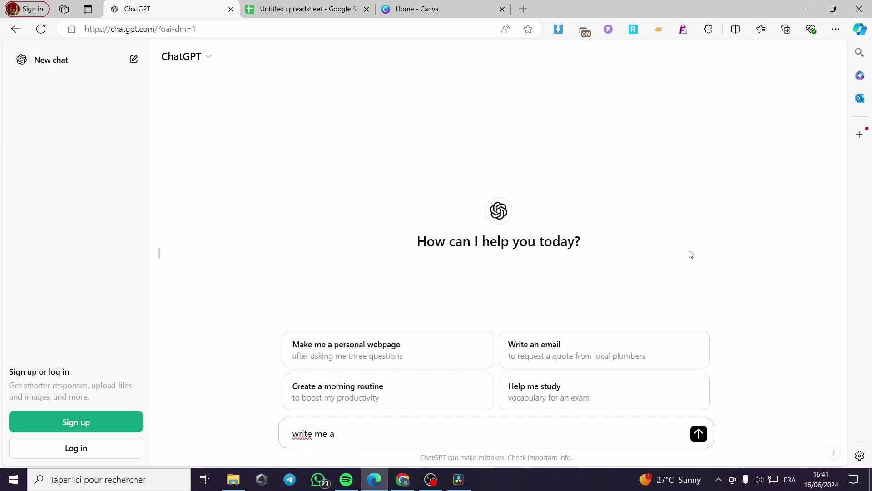
type(" chape")
type("ers about a course of affiliate marketing")
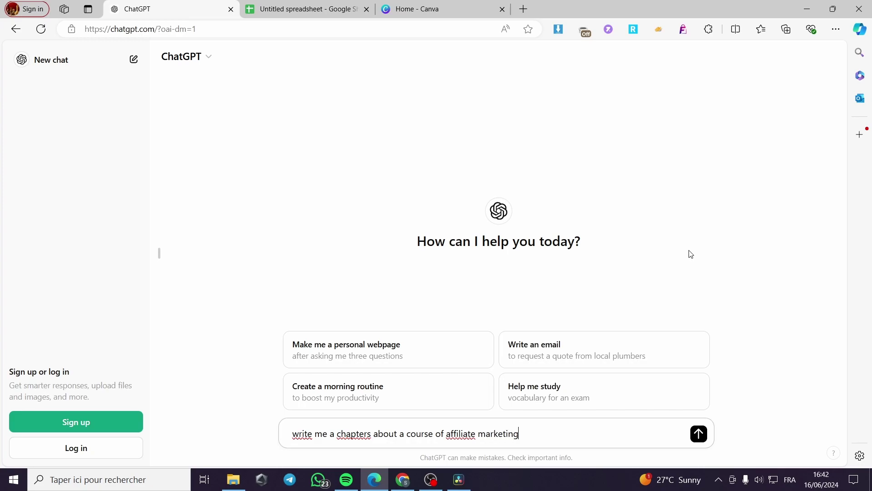
key("Return")
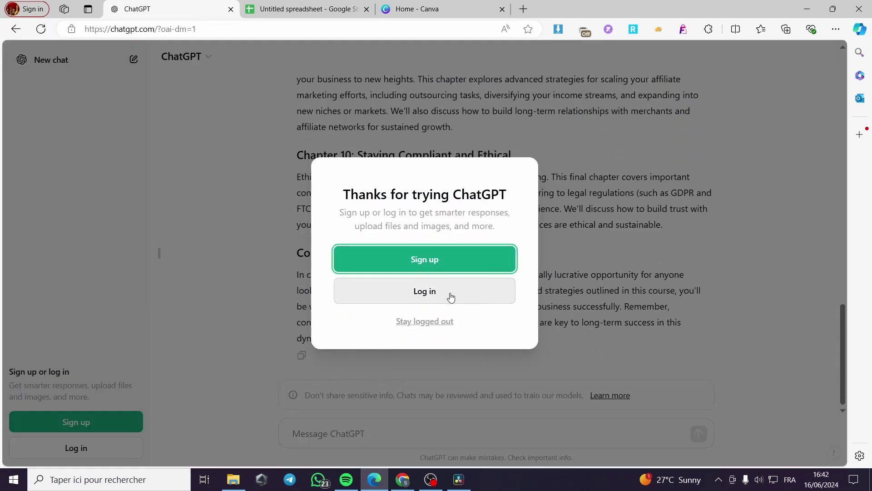
left_click(426, 323)
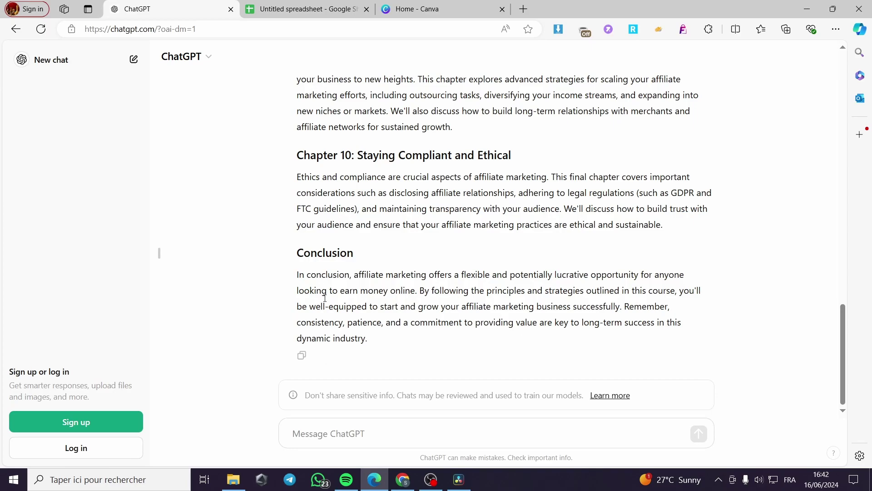
Review the generated affiliate marketing chapters from Chapter 1 to the Conclusion and copy the response.
scroll(423, 317, "up", 8)
scroll(388, 319, "up", 14)
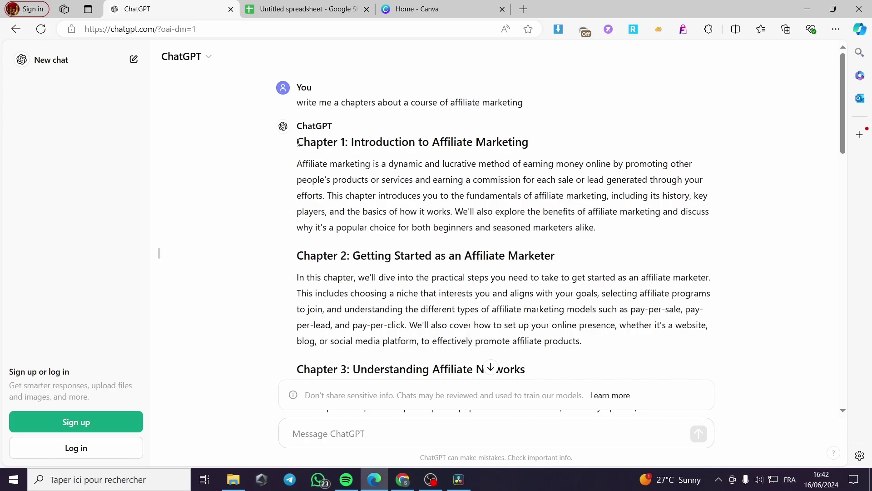
left_click_drag(298, 143, 564, 325)
scroll(514, 333, "down", 14)
scroll(514, 333, "down", 9)
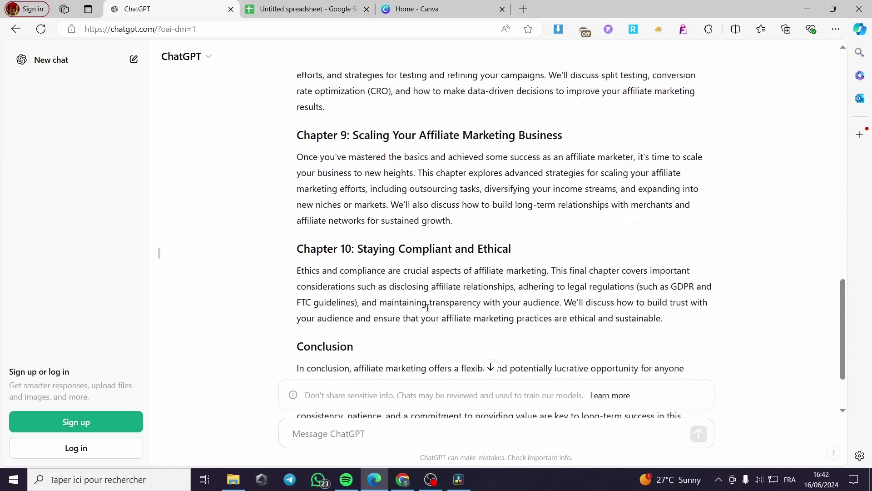
left_click(301, 355)
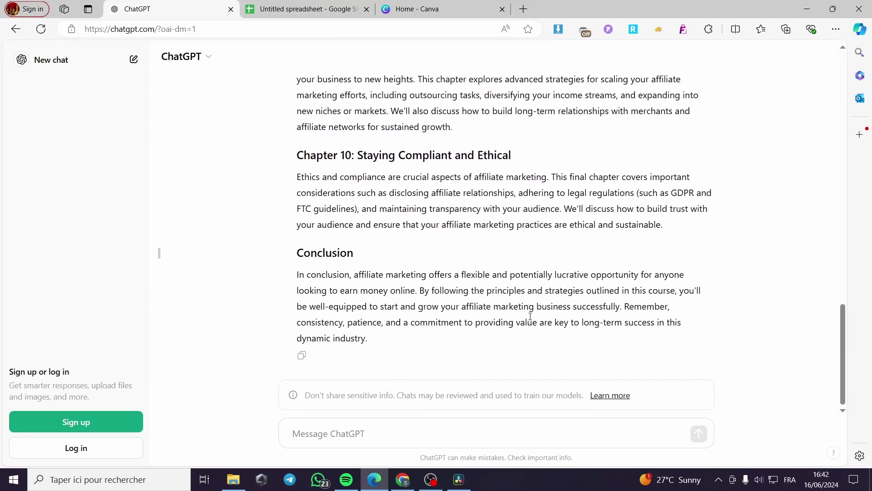
Ask ChatGPT to expand the course with the follow-up prompt "get in depth with these generated chapters".
scroll(530, 316, "up", 20)
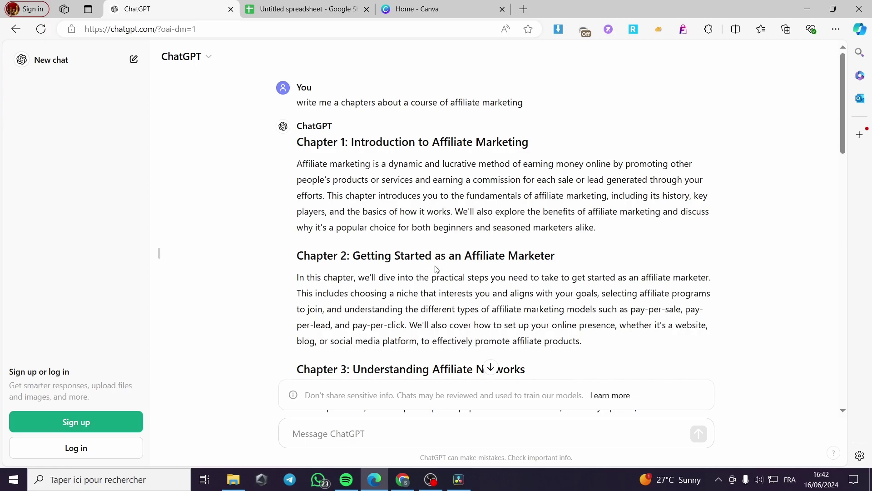
scroll(337, 227, "down", 20)
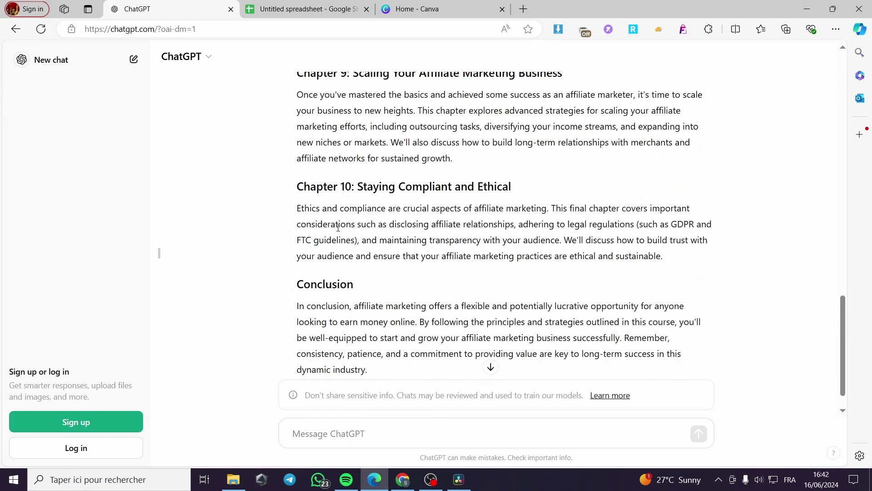
left_click(332, 435)
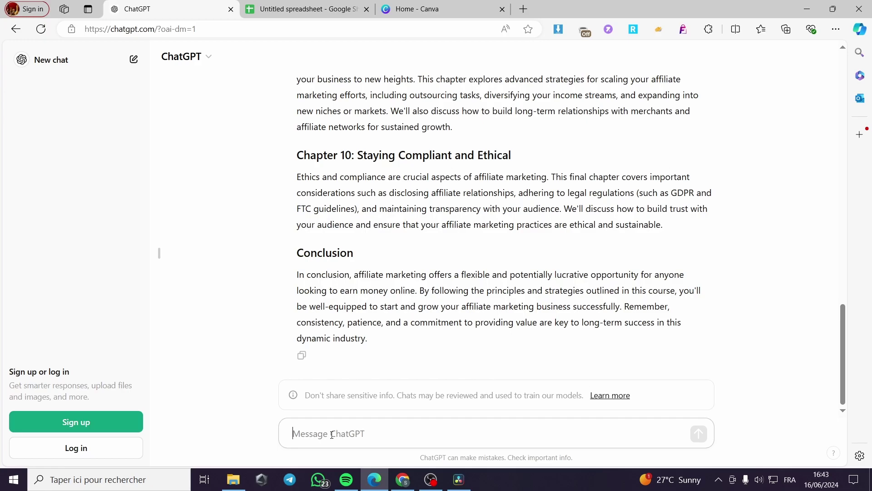
type("ne")
key("BackSpace")
key("BackSpace")
type("get in depth ")
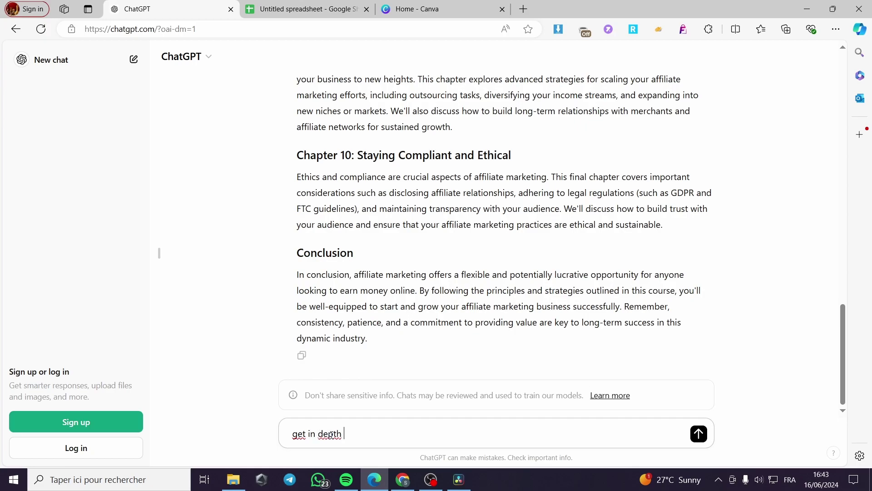
type("withe")
type(" these")
type(" generate")
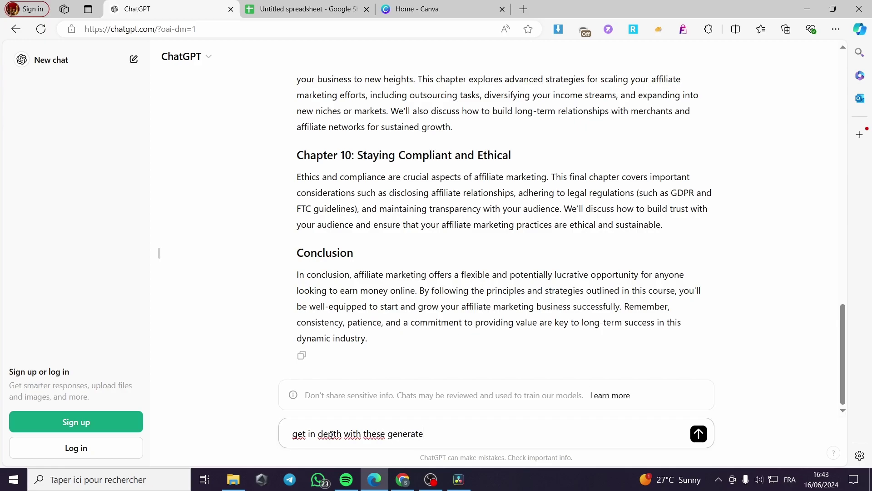
type("d chaters")
key("Left")
type("p")
key("Return")
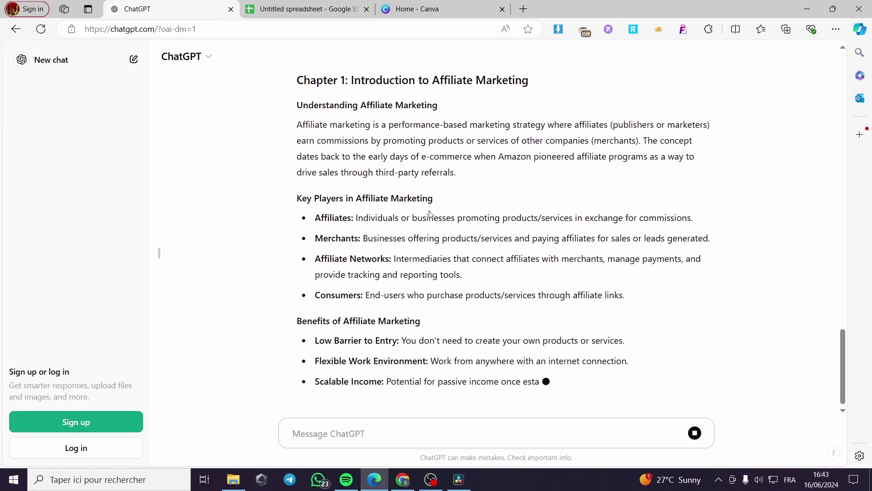
Examine the expanded chapters as they are generated, from the introduction to affiliate marketing through to the conclusion.
scroll(337, 156, "up", 1)
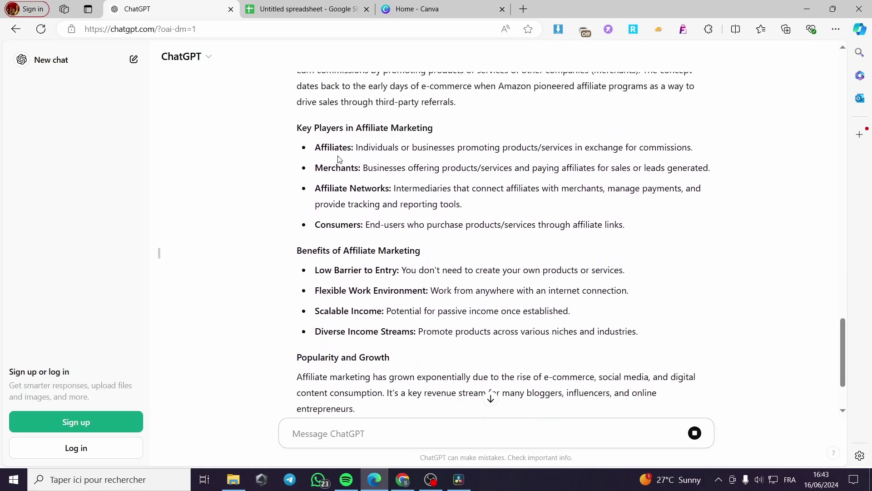
scroll(355, 269, "down", 3)
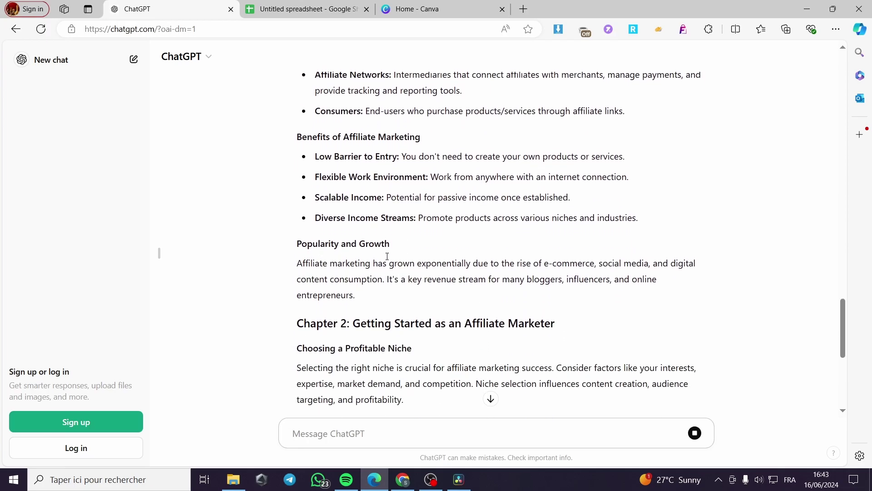
scroll(399, 250, "down", 3)
scroll(385, 249, "down", 10)
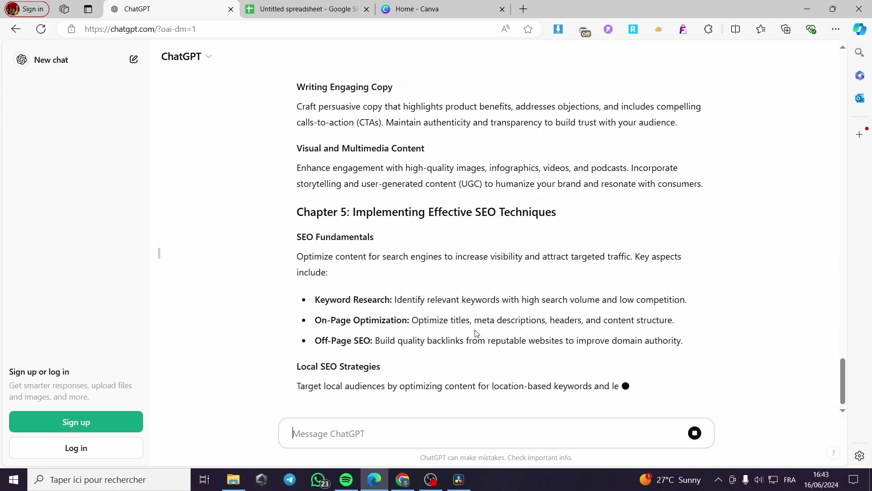
scroll(486, 371, "up", 8)
scroll(485, 370, "up", 20)
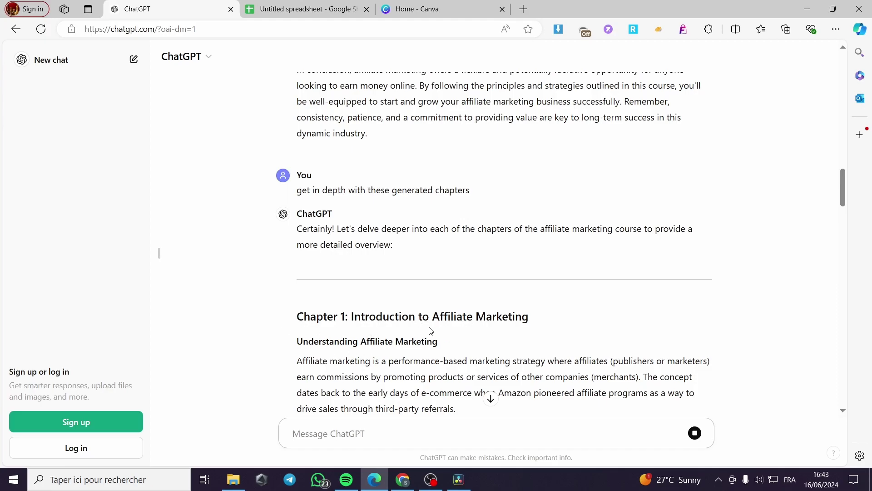
scroll(431, 330, "down", 3)
scroll(414, 336, "down", 3)
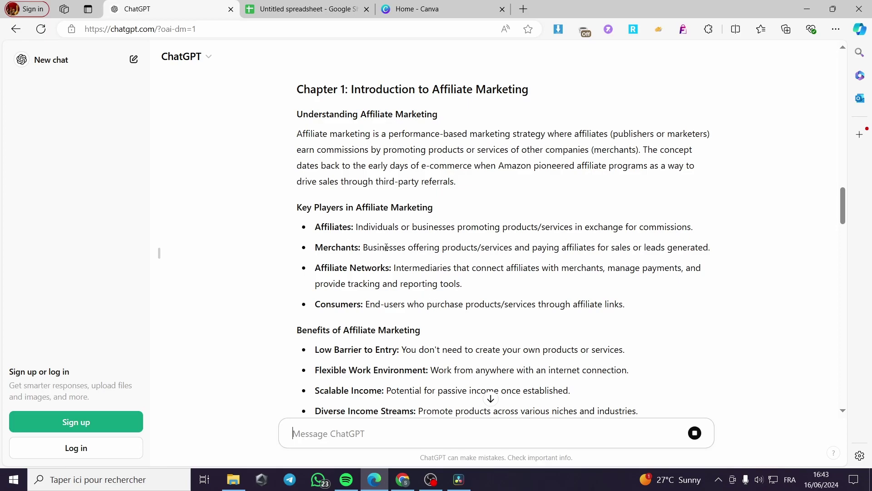
scroll(528, 297, "down", 20)
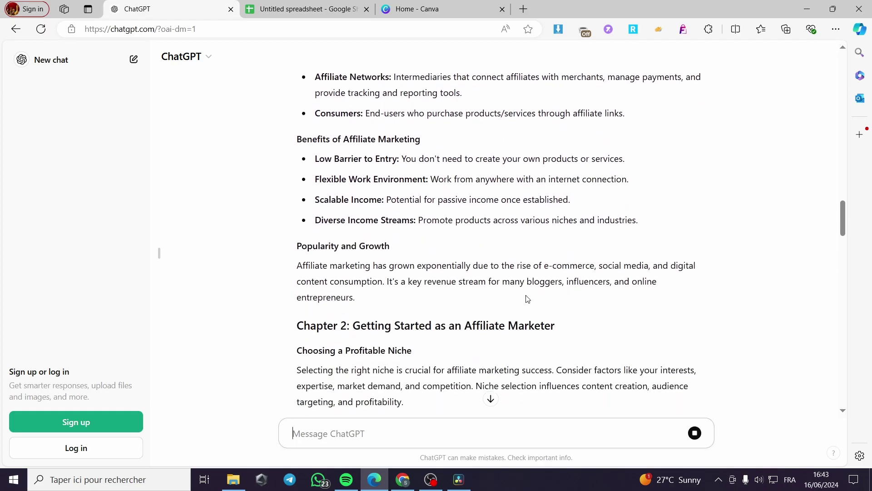
scroll(528, 298, "down", 20)
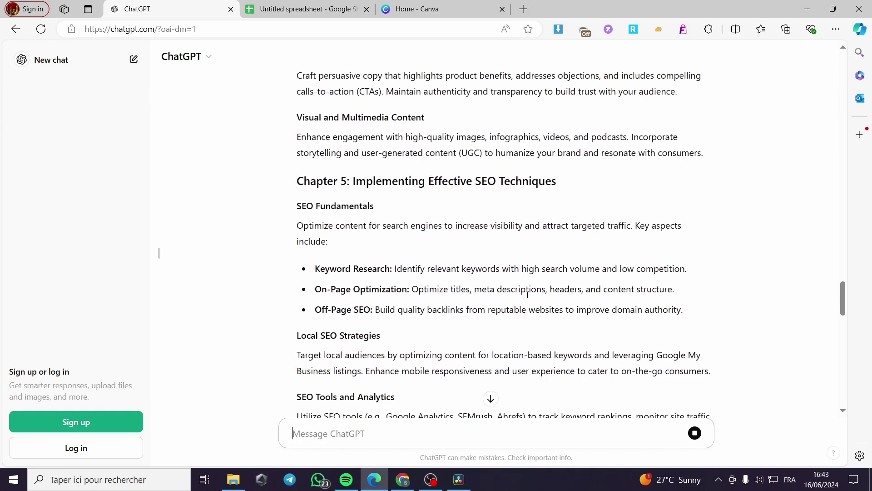
scroll(528, 297, "down", 2)
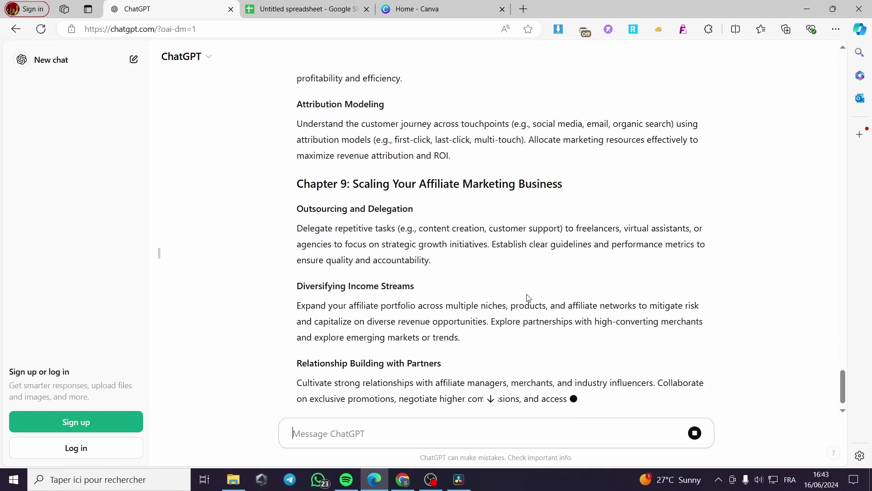
scroll(489, 356, "down", 4)
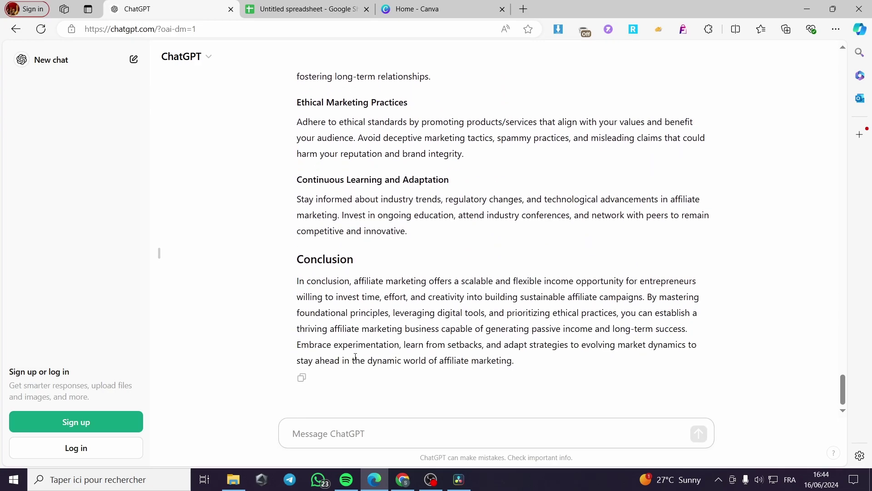
Look back over the finished detailed response and copy the whole text.
scroll(508, 369, "up", 15)
scroll(508, 369, "up", 15)
scroll(512, 369, "down", 17)
scroll(449, 369, "down", 10)
left_click(302, 383)
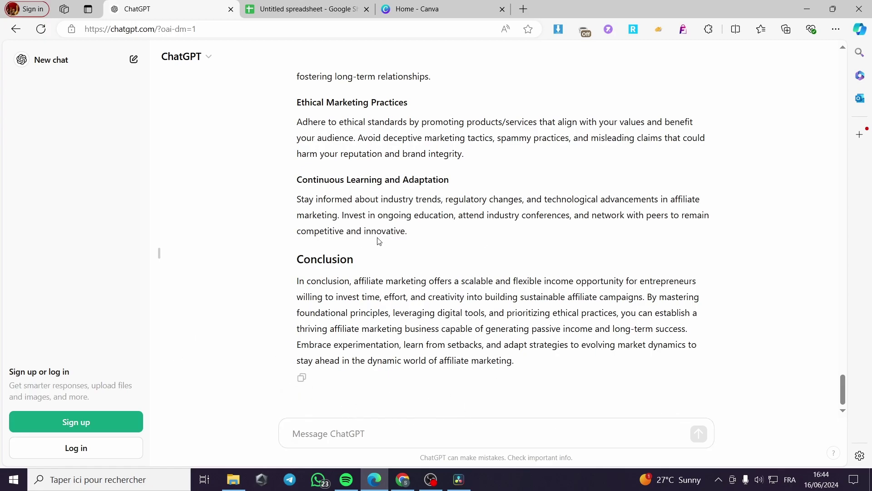
Switch to the untitled Google Sheets spreadsheet and paste the copied chapters as values only, starting in cell A1.
left_click(302, 10)
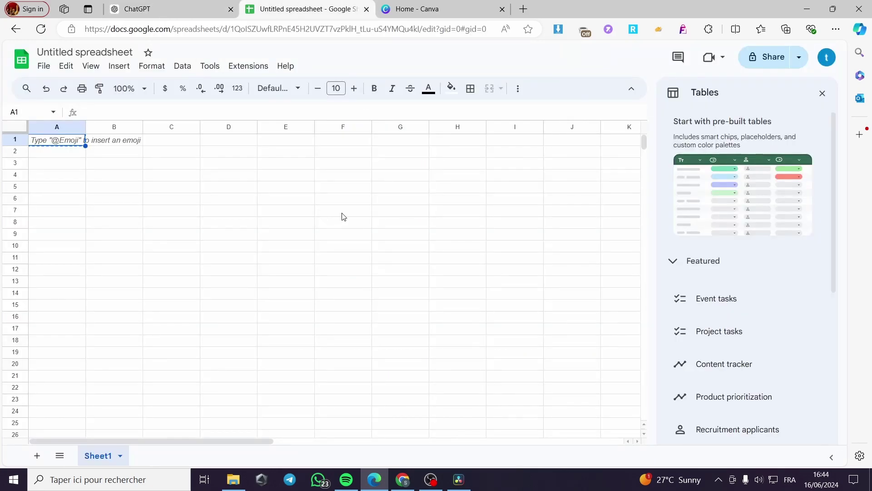
left_click(177, 5)
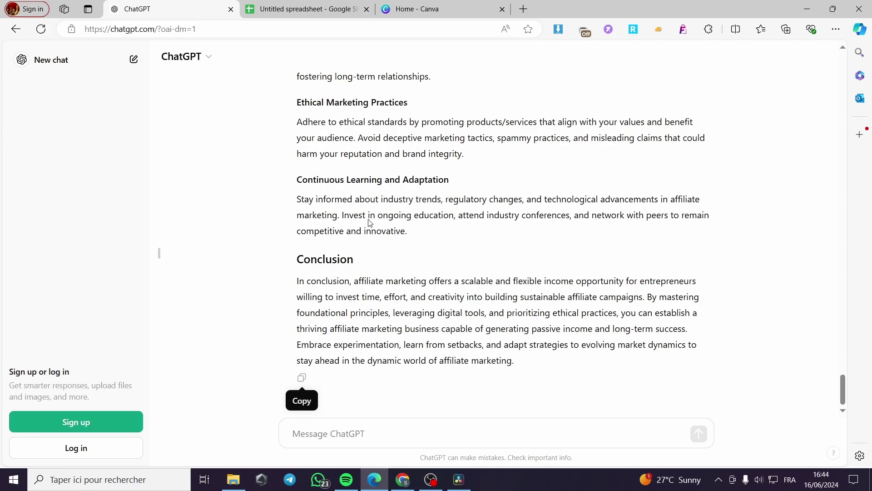
left_click(290, 17)
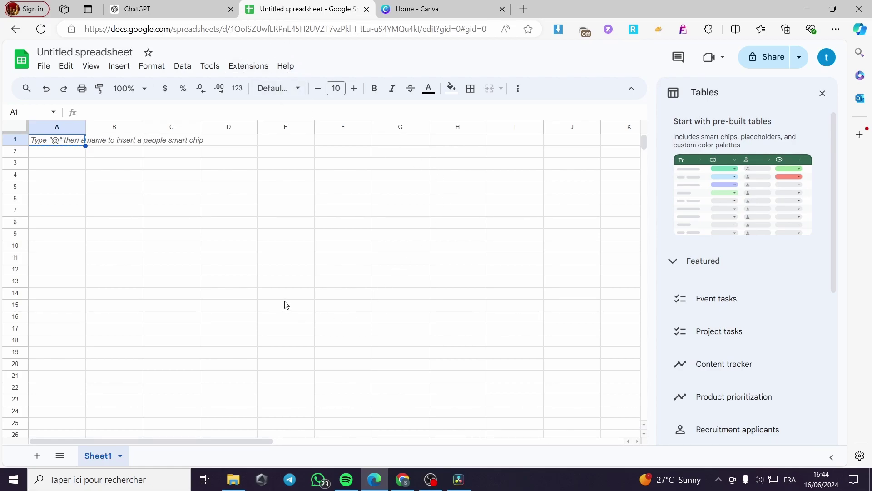
right_click(49, 144)
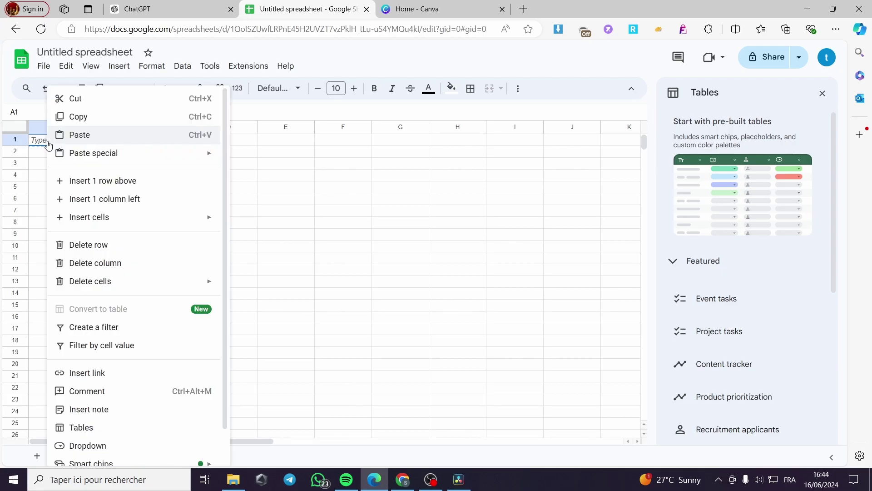
mouse_move(69, 156)
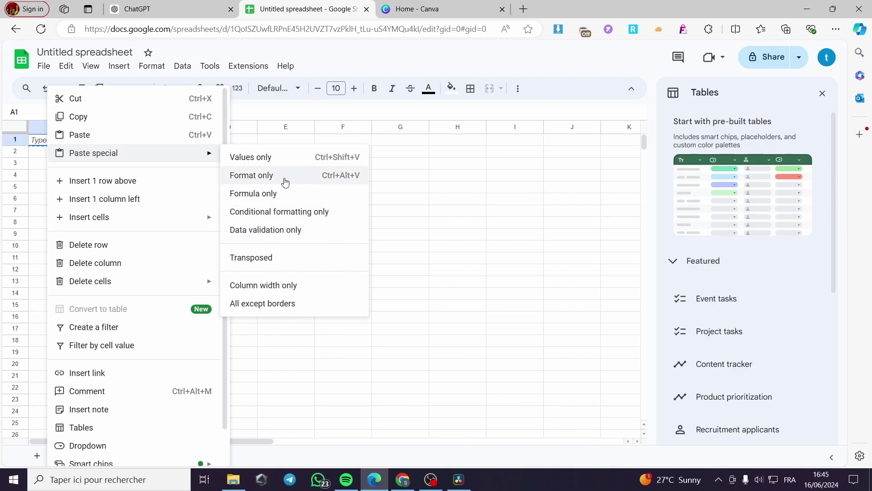
left_click(296, 162)
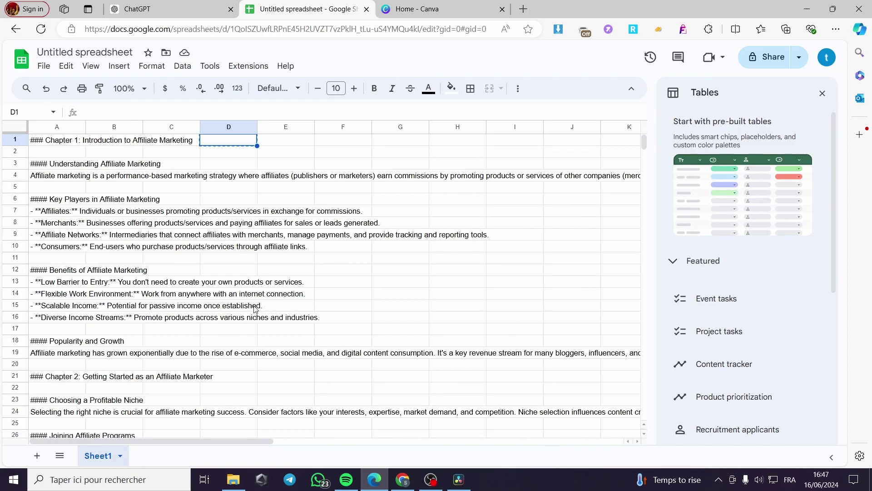
Check the pasted chapters from cell A1 down and download the spreadsheet as a Comma Separated Values (.csv) file.
left_click(103, 143)
left_click(51, 144)
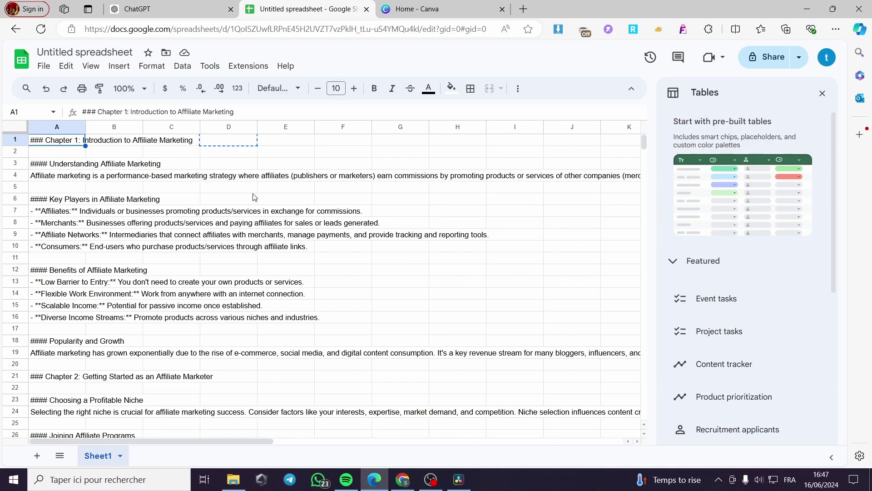
scroll(258, 197, "down", 15)
scroll(241, 272, "up", 6)
scroll(235, 269, "up", 9)
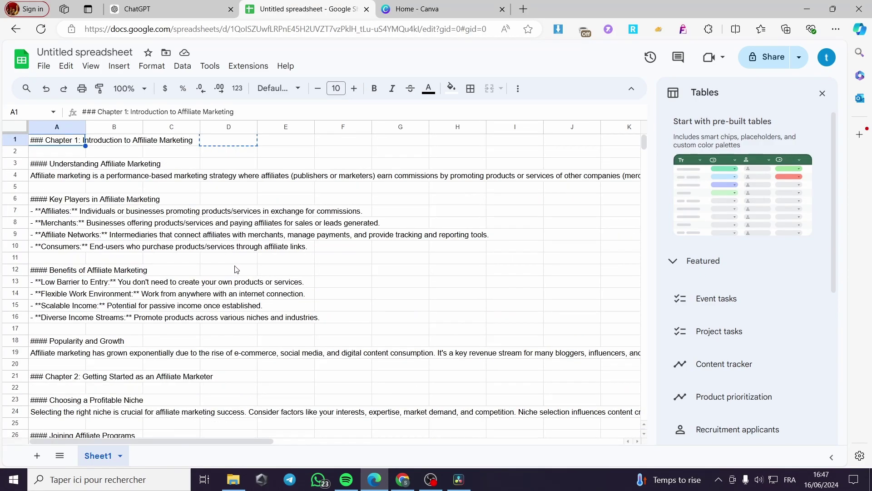
left_click(43, 68)
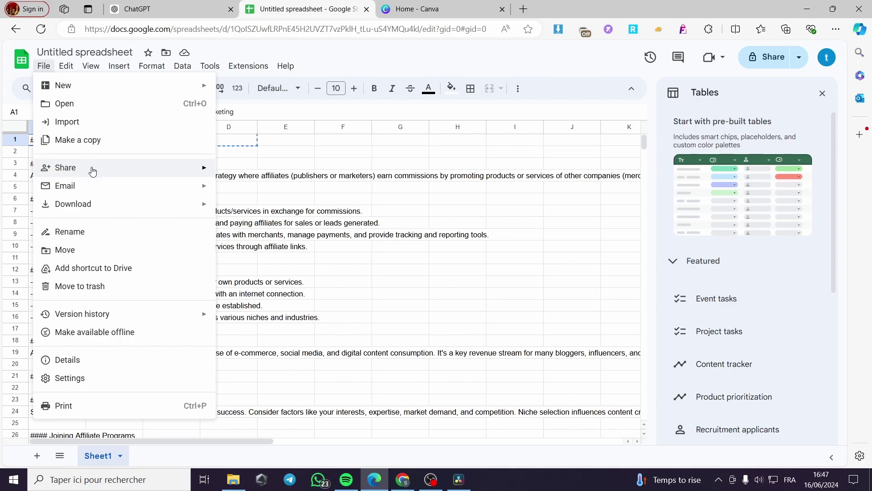
mouse_move(93, 171)
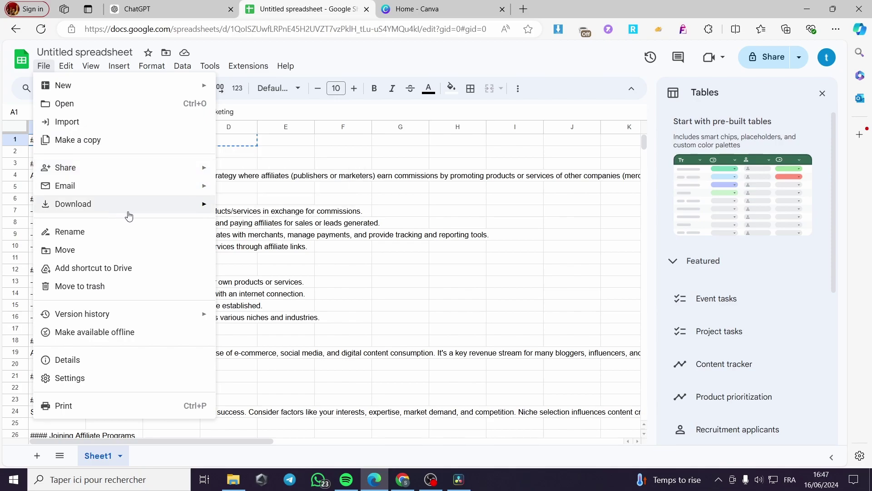
mouse_move(142, 212)
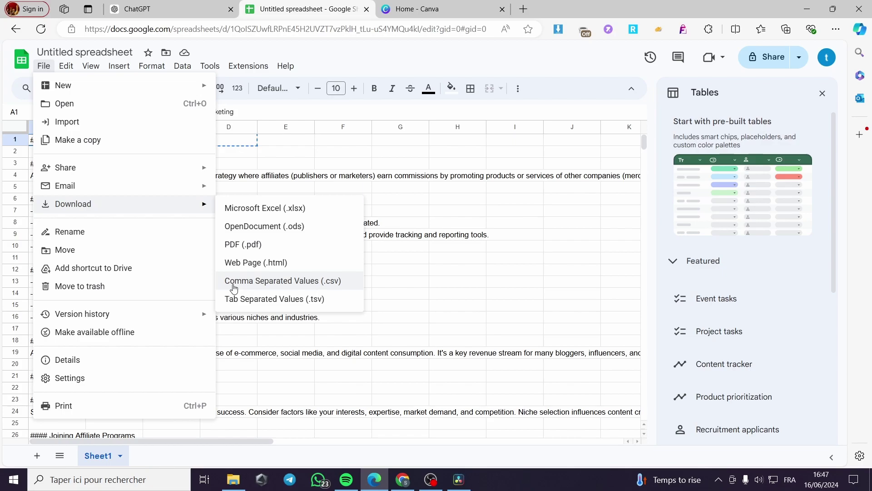
left_click(288, 284)
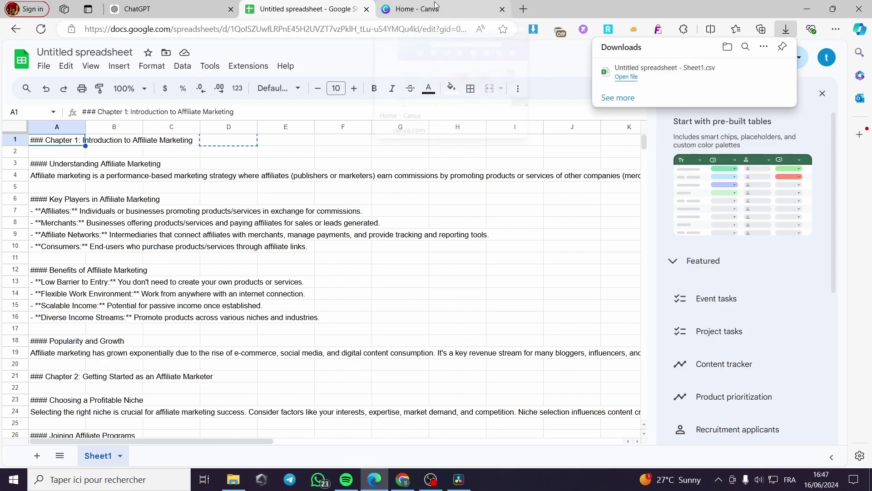
Switch to Canva and search its templates for "powerpoint".
left_click(416, 10)
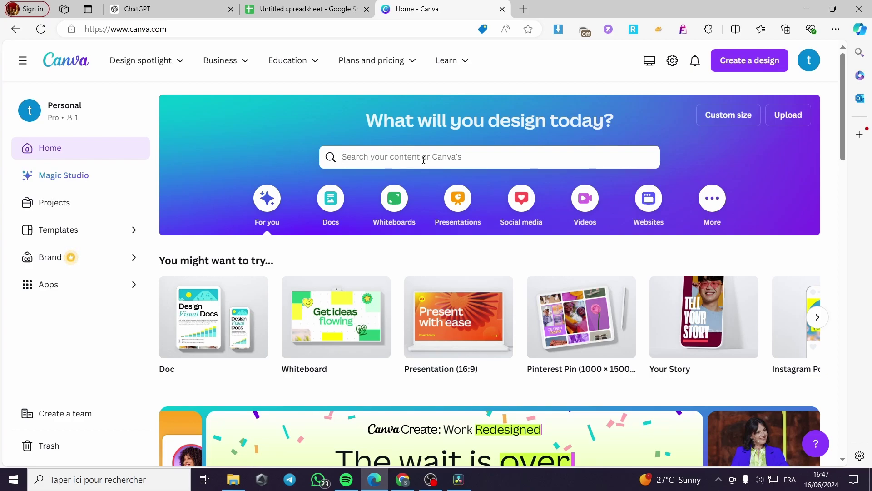
left_click(424, 159)
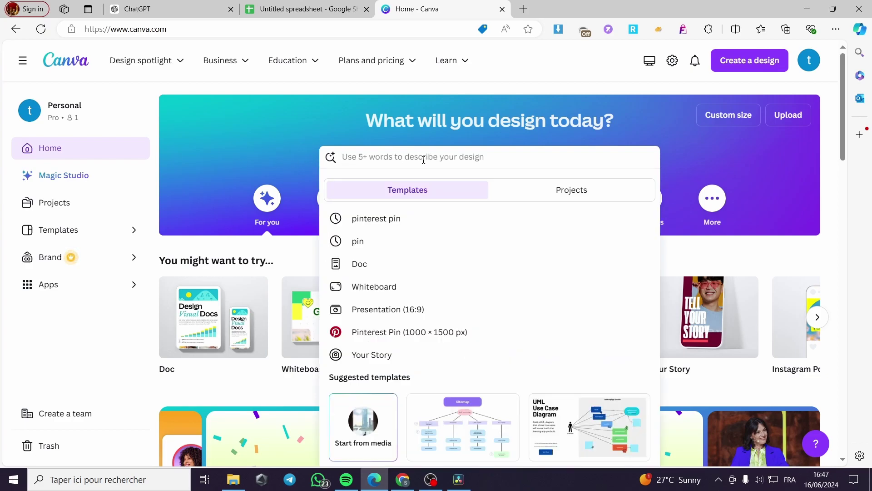
type("powerpoint")
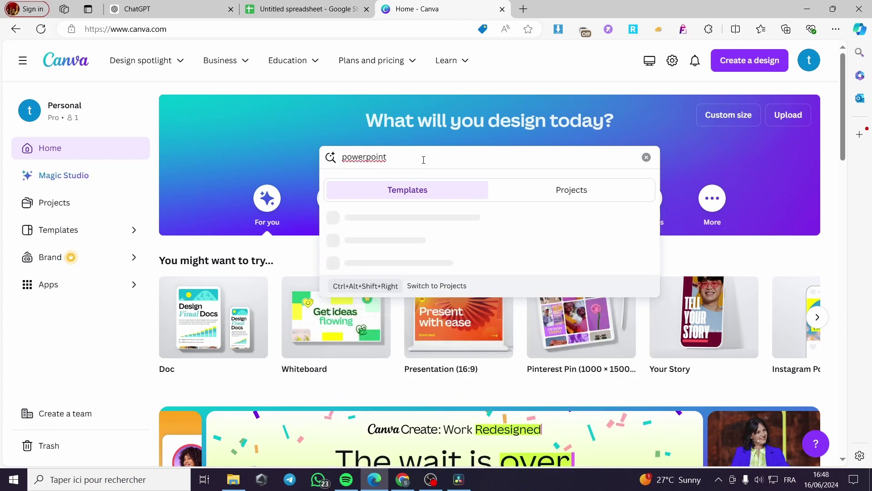
key("Return")
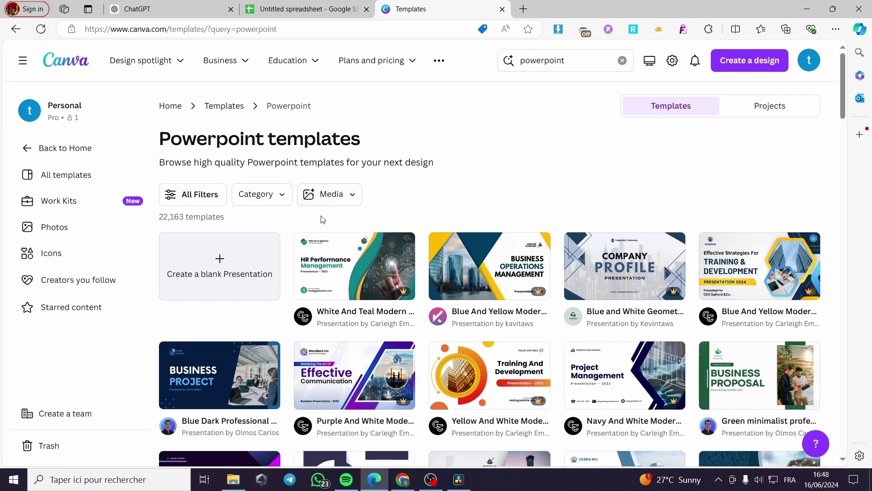
Choose the Blue Dark Professional Geometric Business Project Presentation template from the results and open it for customizing.
mouse_move(522, 293)
scroll(582, 227, "down", 4)
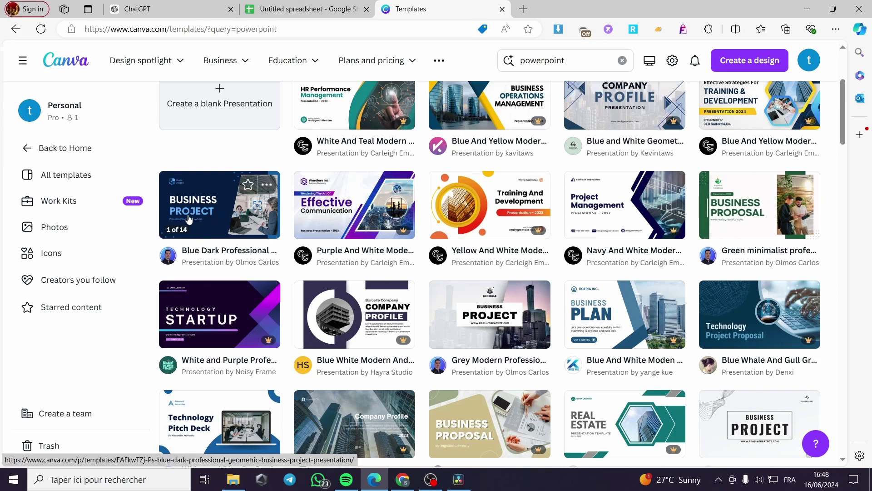
left_click(210, 220)
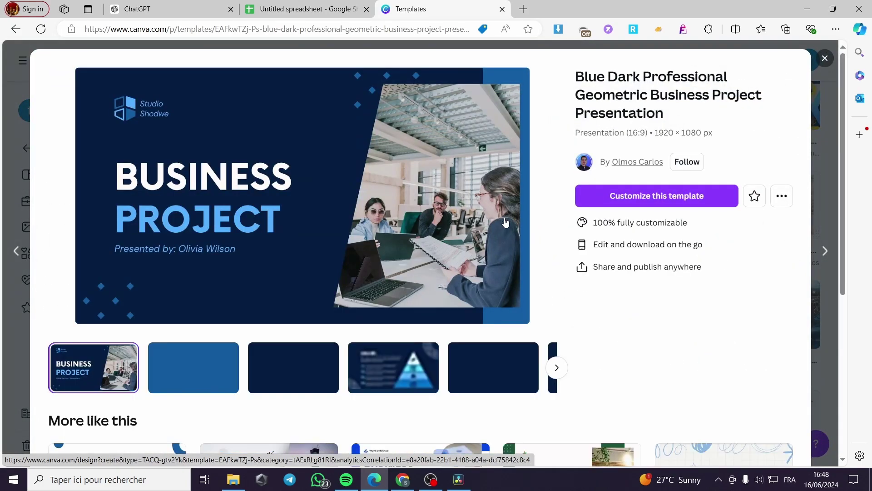
left_click(656, 197)
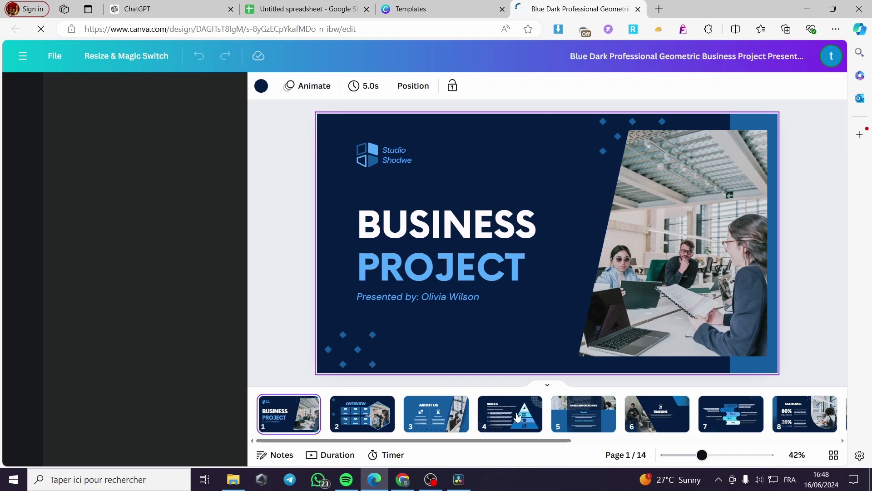
Look through the presentation's pages, viewing the Values page and the Resource Page at the end.
left_click(518, 416)
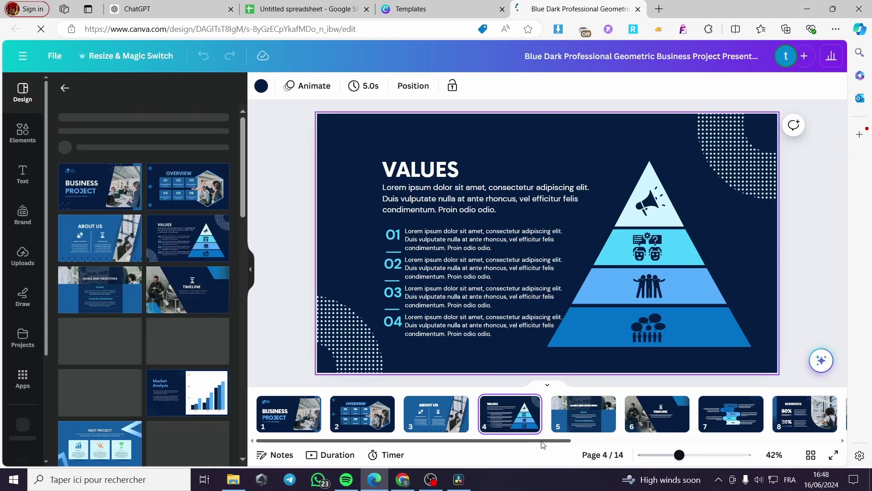
scroll(772, 436, "right", 5)
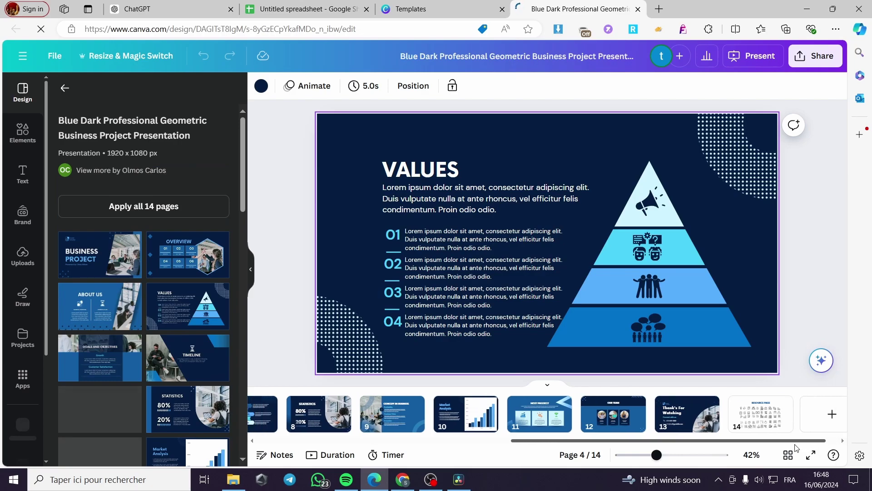
left_click(768, 414)
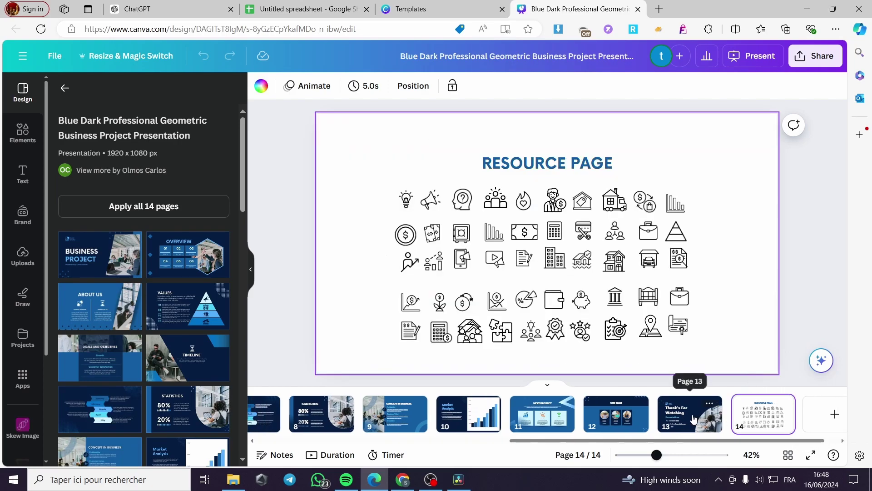